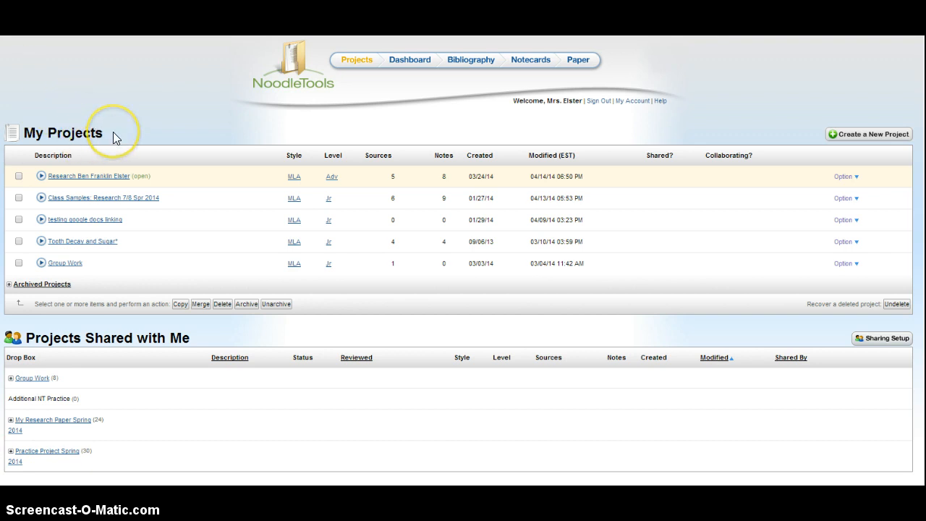
Open the Ben Franklin research project and bring up its MLA Works Cited list
click(101, 178)
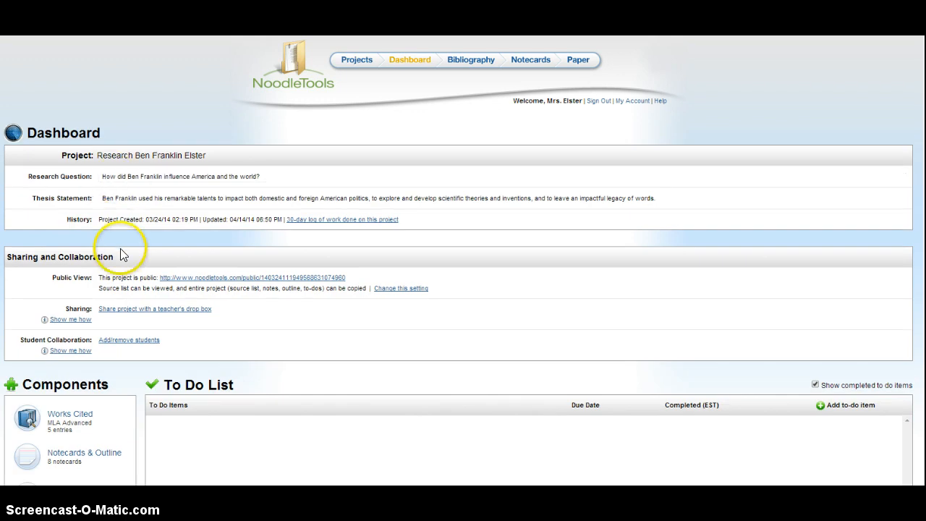
click(88, 421)
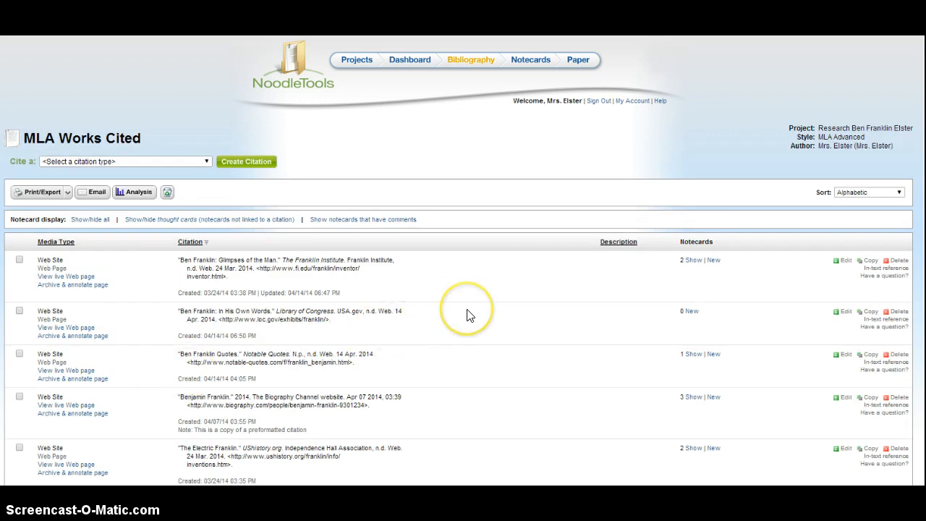
scroll(467, 315, down, 1)
scroll(467, 315, down, 1)
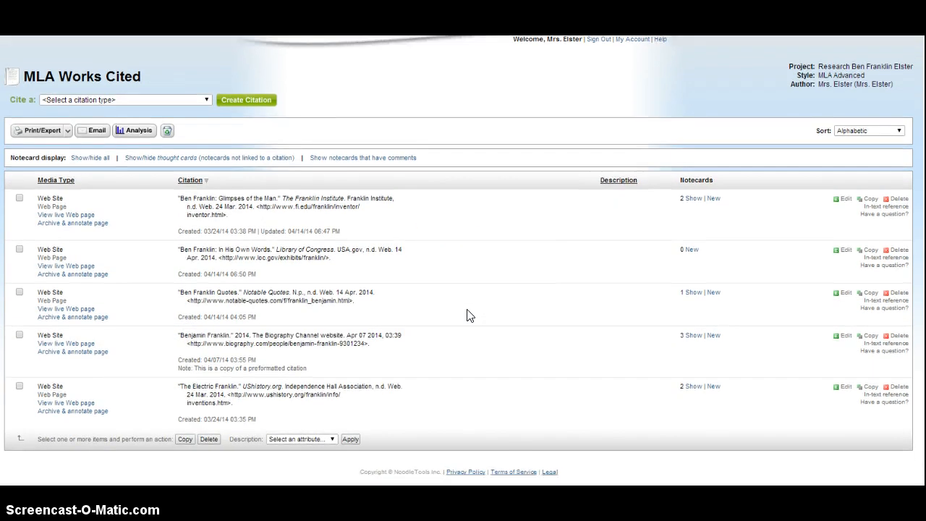
Review the edit form of the "Ben Franklin: Glimpses of the Man" citation down to its works-cited inclusion setting, and leave without saving
click(840, 200)
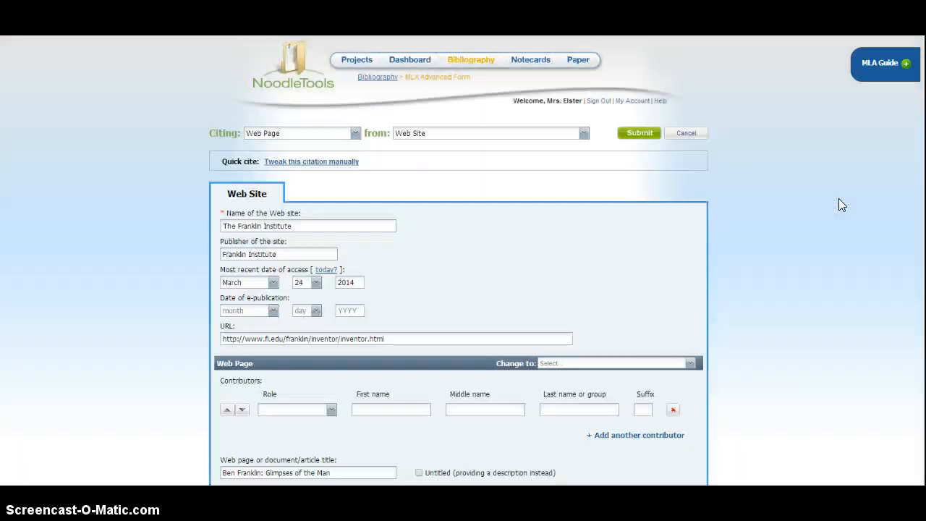
scroll(786, 255, down, 6)
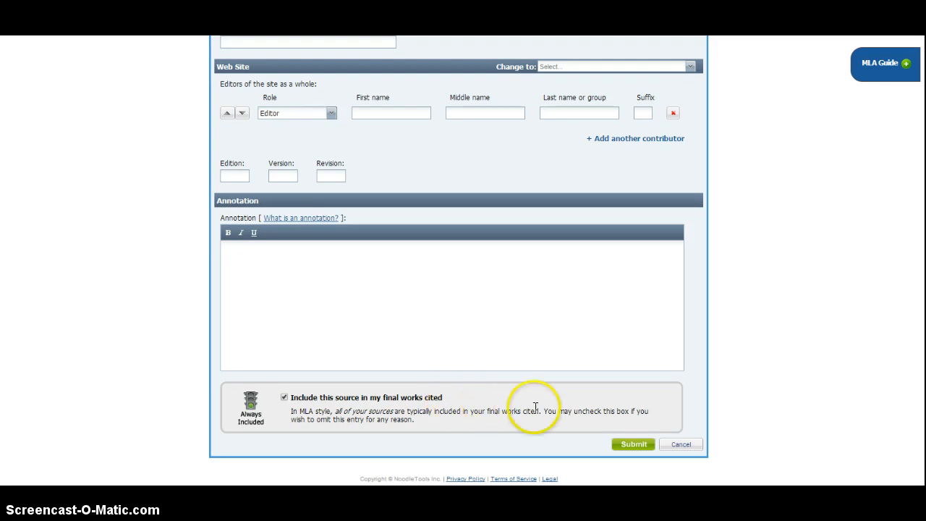
click(681, 446)
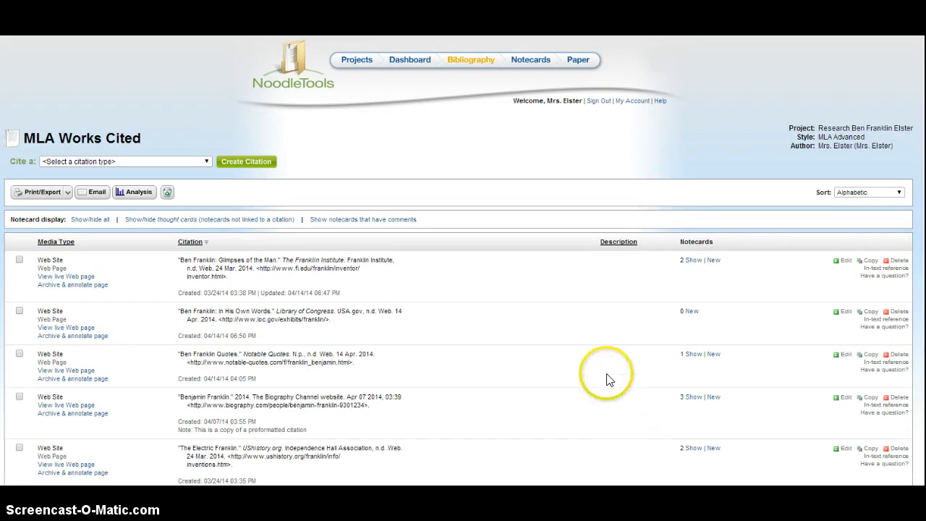
Exclude the "Ben Franklin: In His Own Words" citation from the final works cited and save the citation
scroll(587, 377, down, 1)
scroll(586, 376, down, 1)
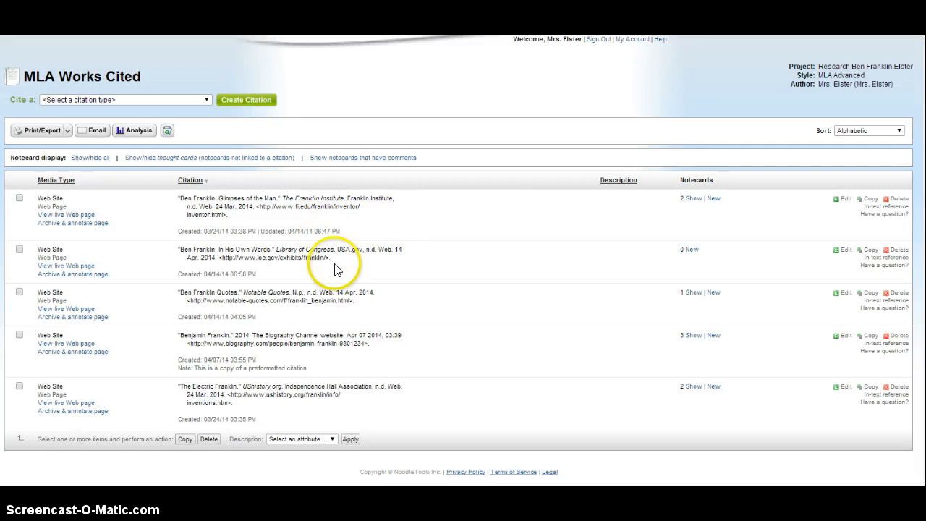
click(843, 252)
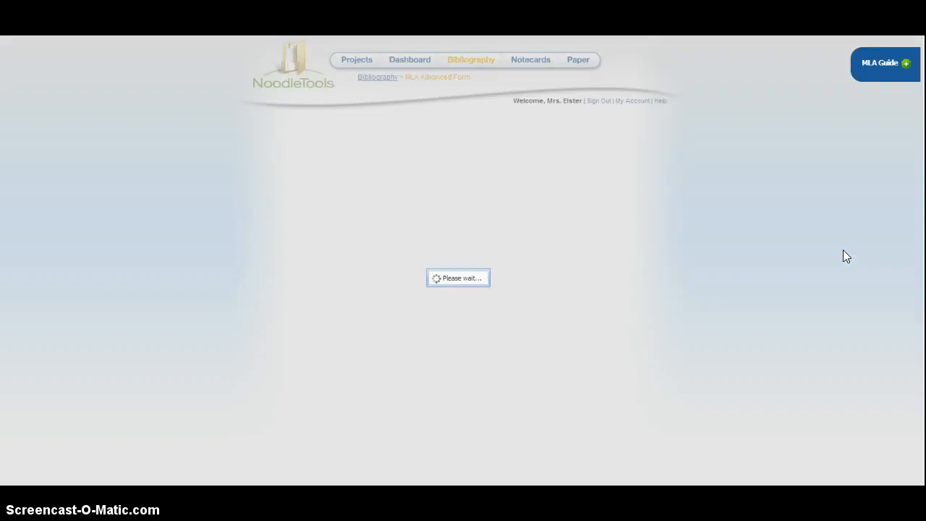
scroll(816, 274, down, 3)
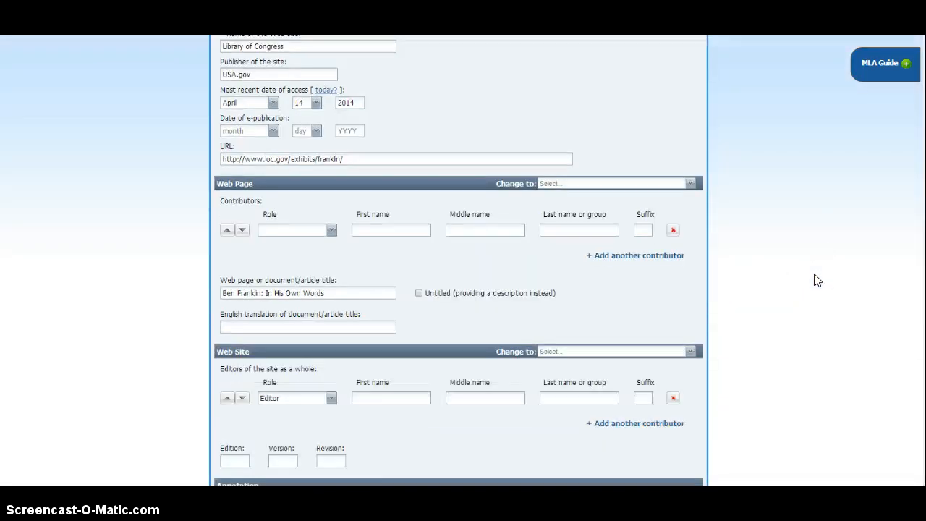
scroll(815, 279, down, 4)
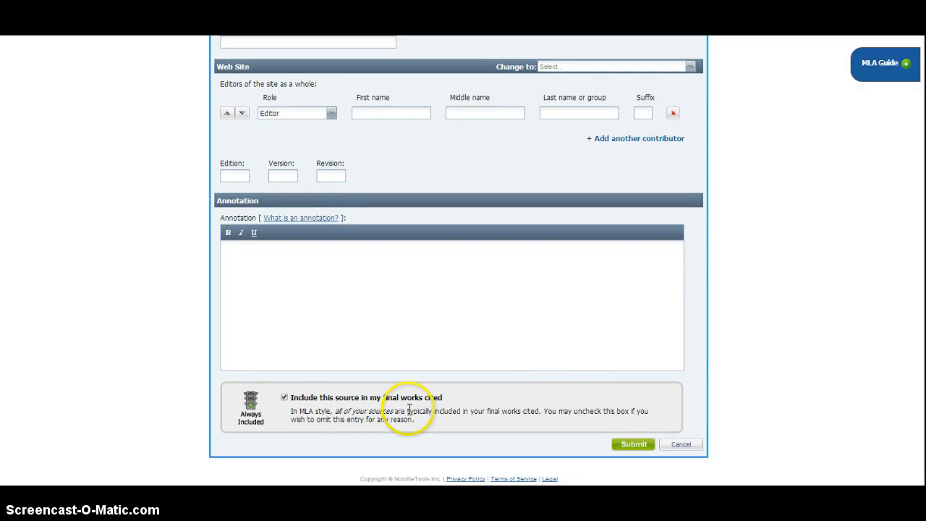
click(285, 399)
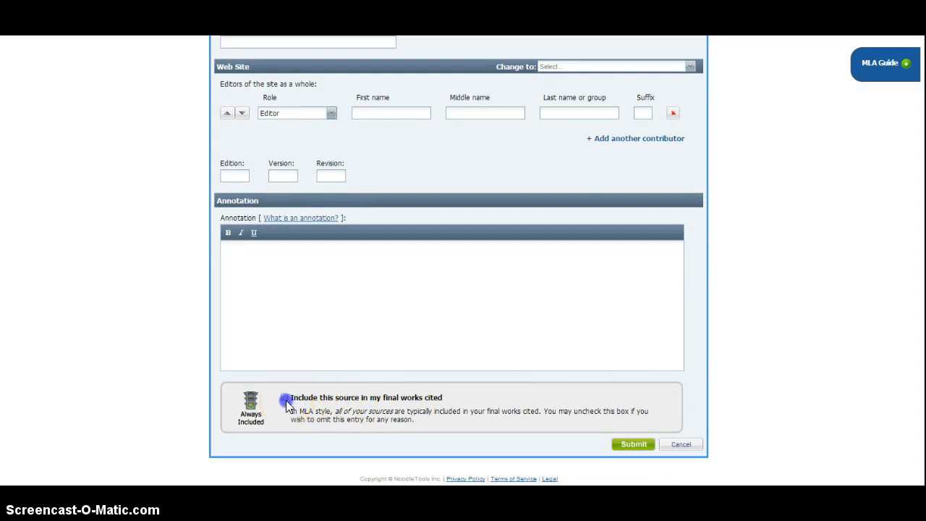
click(633, 446)
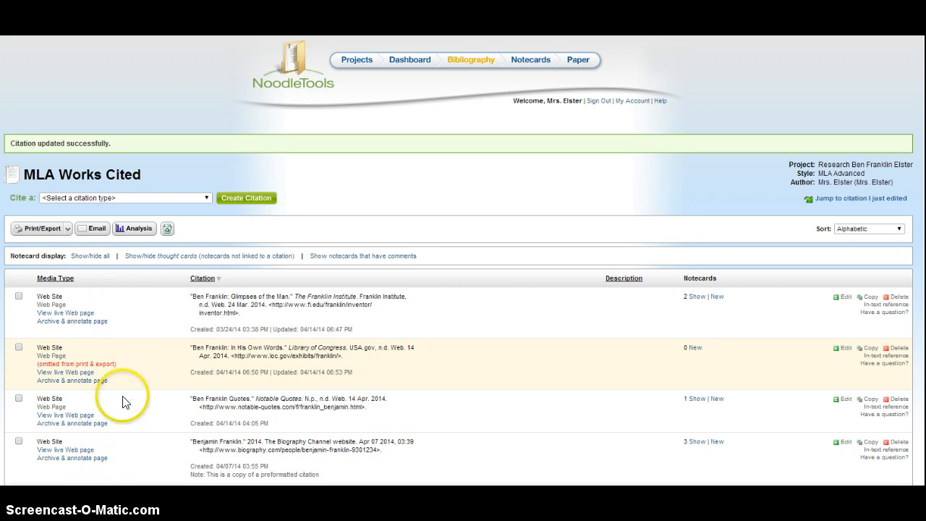
Export the Works Cited list to Google Docs
click(66, 230)
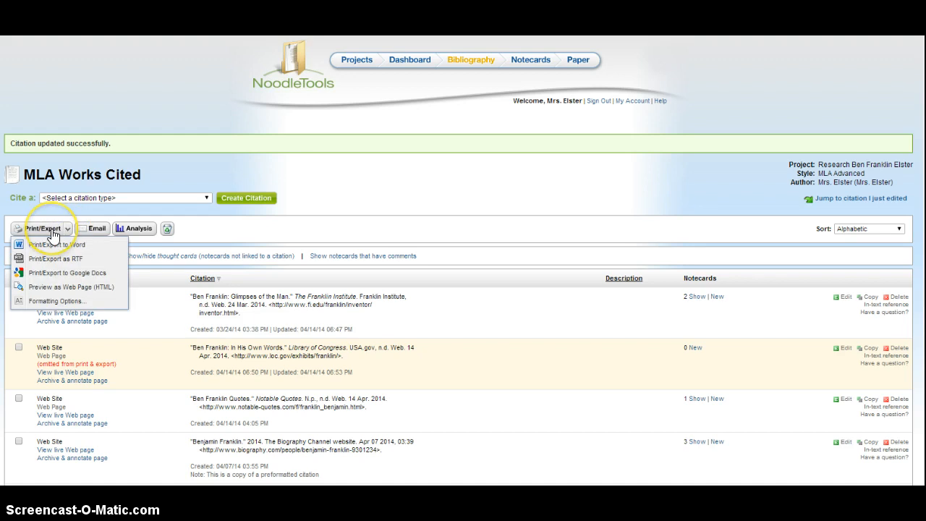
click(58, 275)
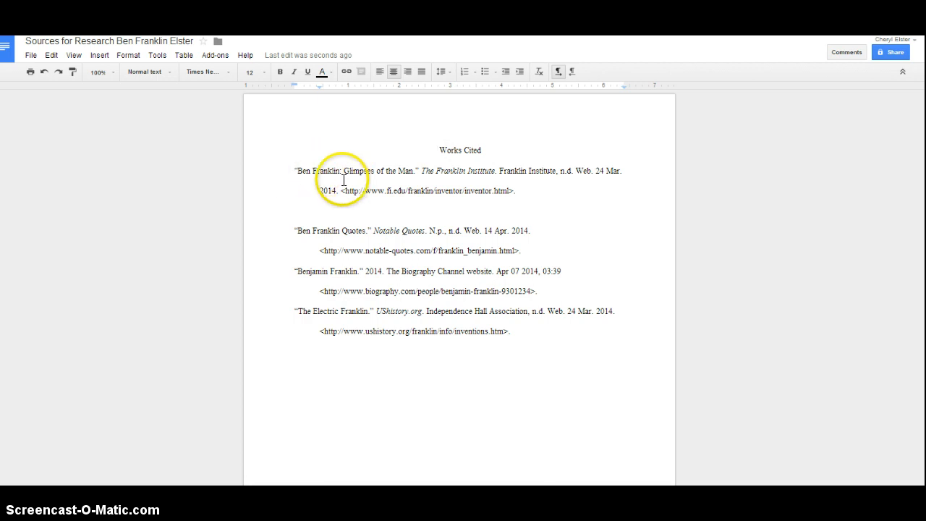
Check the line spacing of the citation entries in the exported document
click(335, 205)
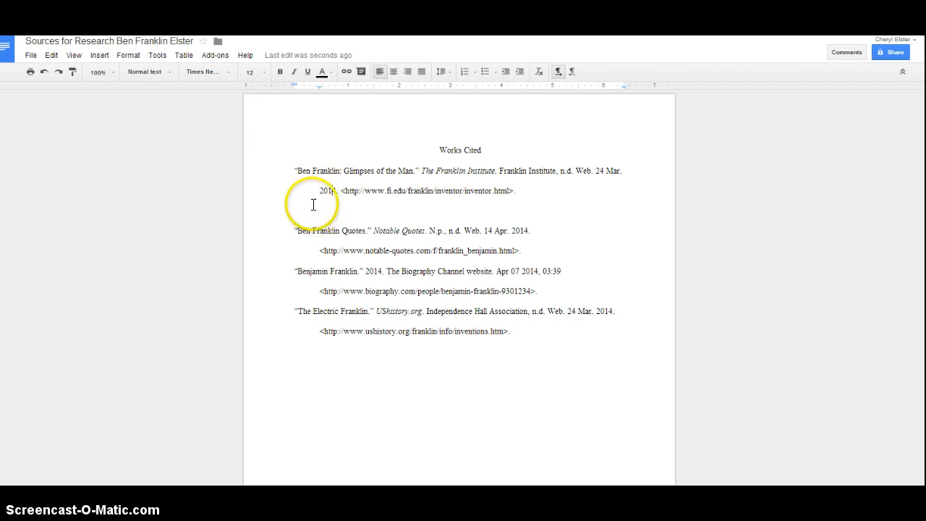
drag(294, 171, 382, 333)
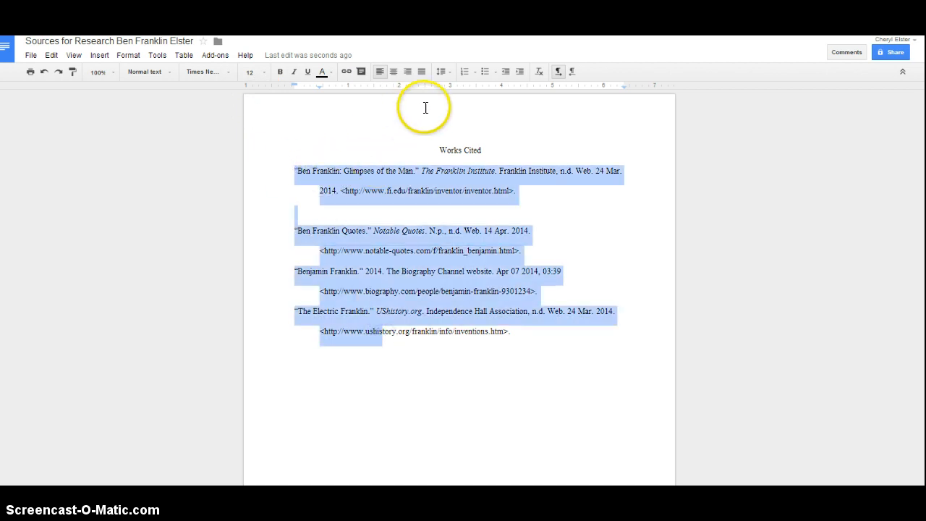
click(450, 75)
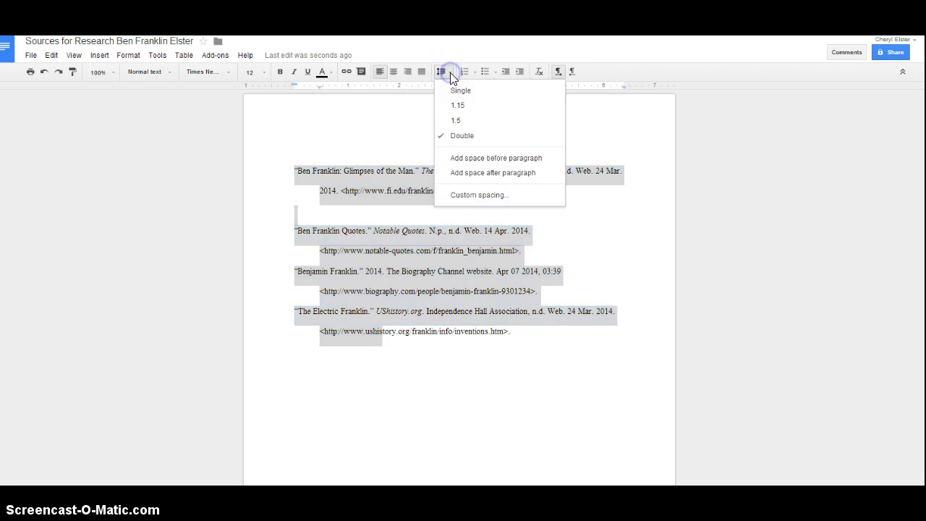
click(393, 213)
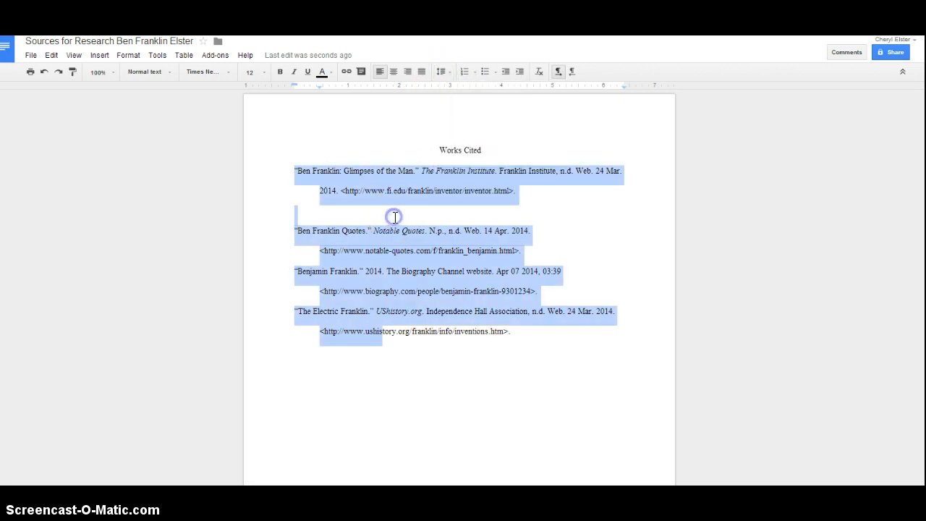
Delete the blank line between the first citation and the "Ben Franklin Quotes" entry
click(393, 212)
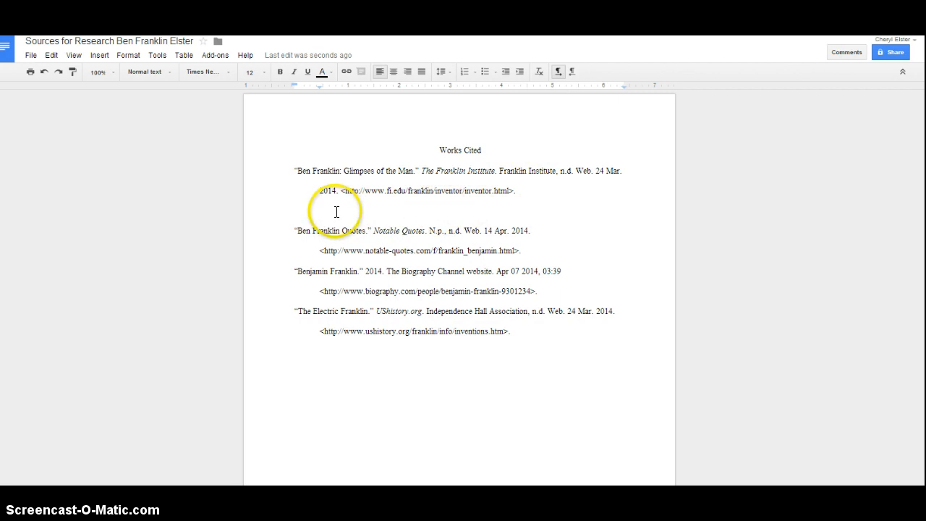
key(Delete)
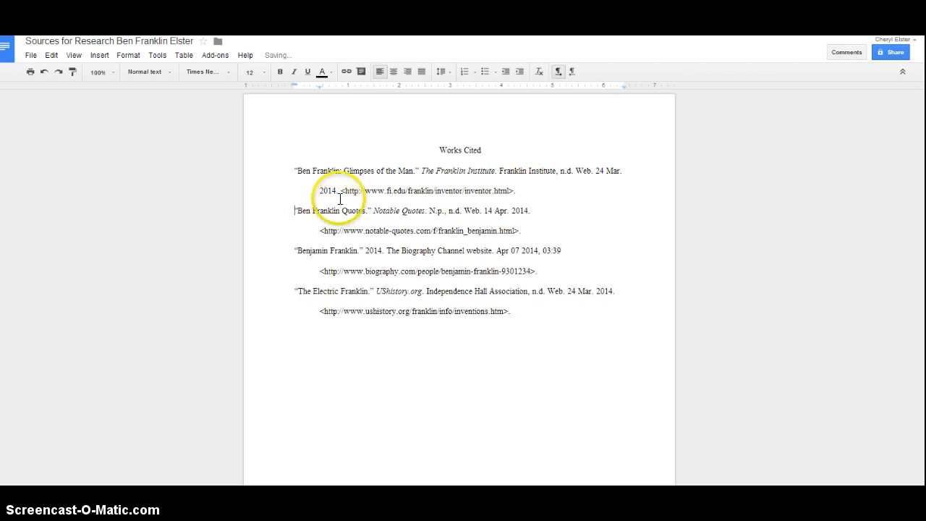
click(349, 193)
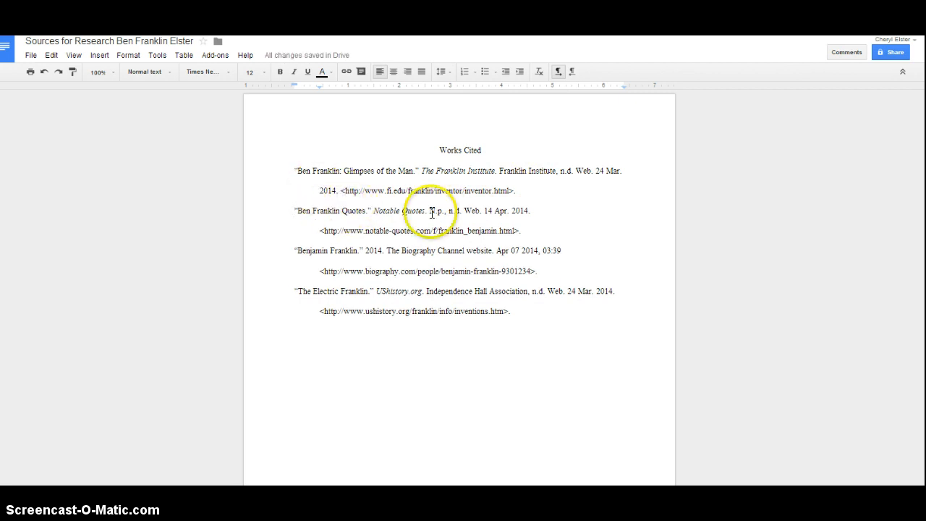
Recheck the line spacing across all four citations with the blank line removed
drag(312, 172, 352, 325)
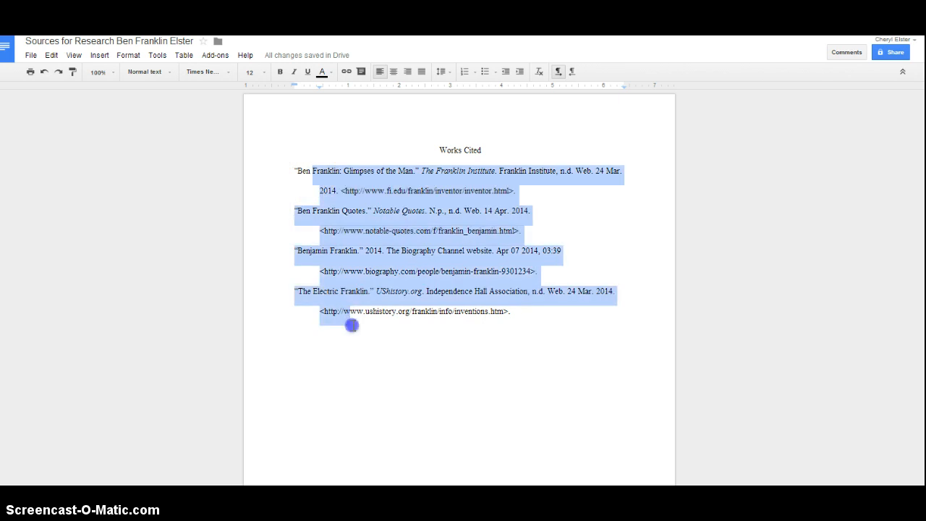
click(441, 71)
drag(448, 138, 371, 186)
click(371, 186)
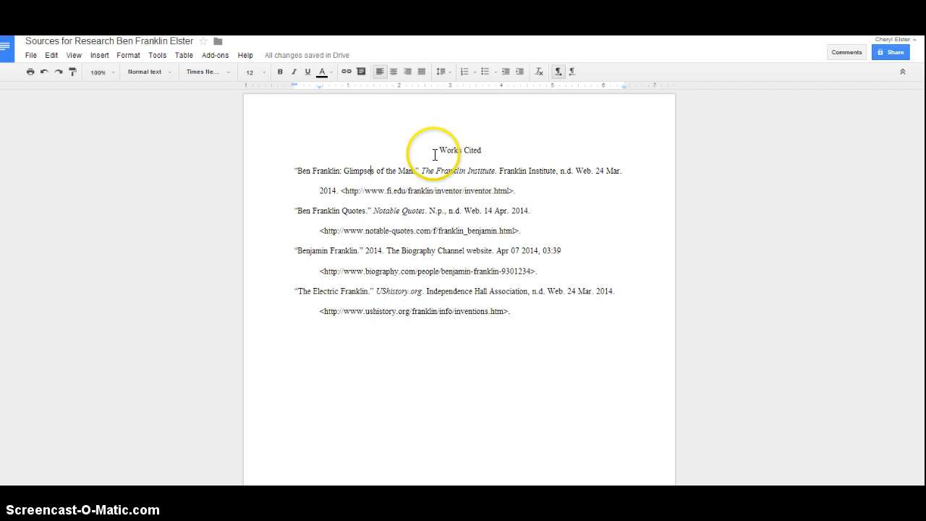
Copy the Works Cited heading together with all the citations below it
drag(438, 149, 442, 198)
drag(458, 285, 518, 316)
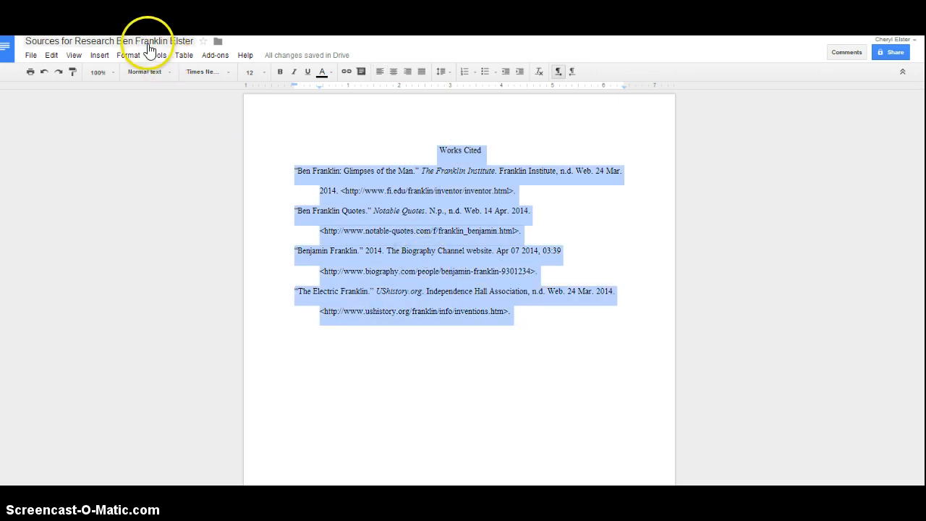
right_click(463, 255)
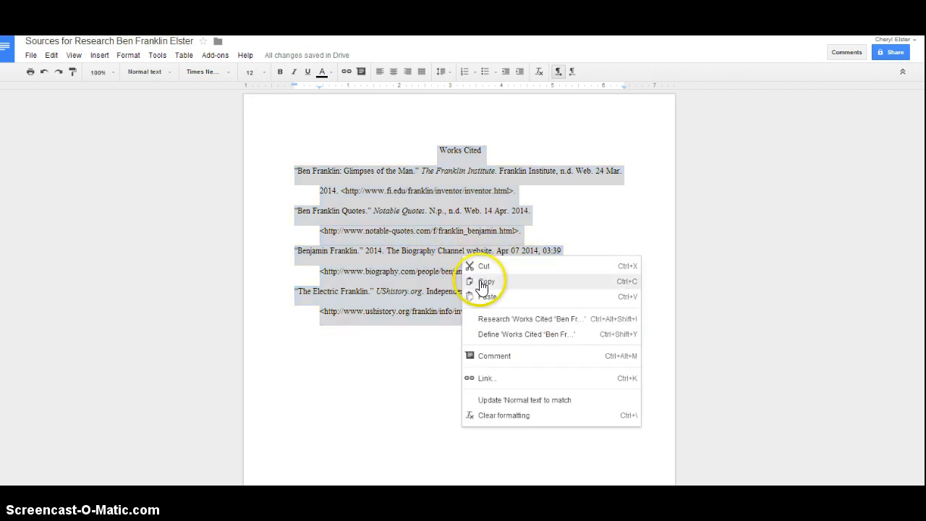
click(481, 284)
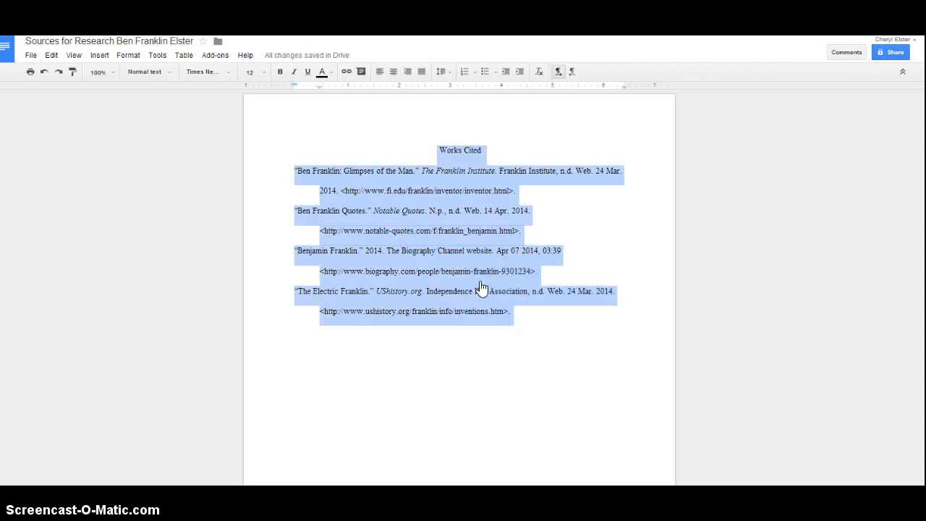
Switch back to NoodleTools and open the project's linked research paper
key(ctrl+Tab)
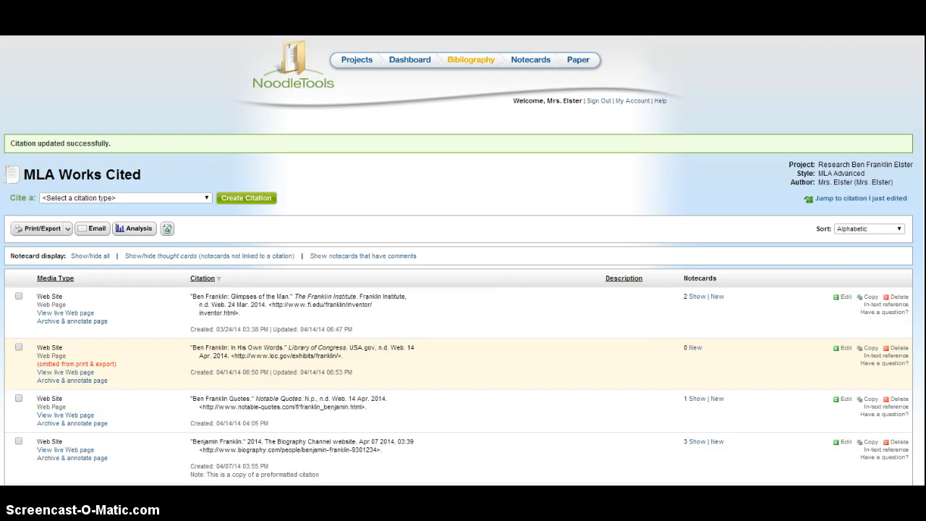
click(583, 60)
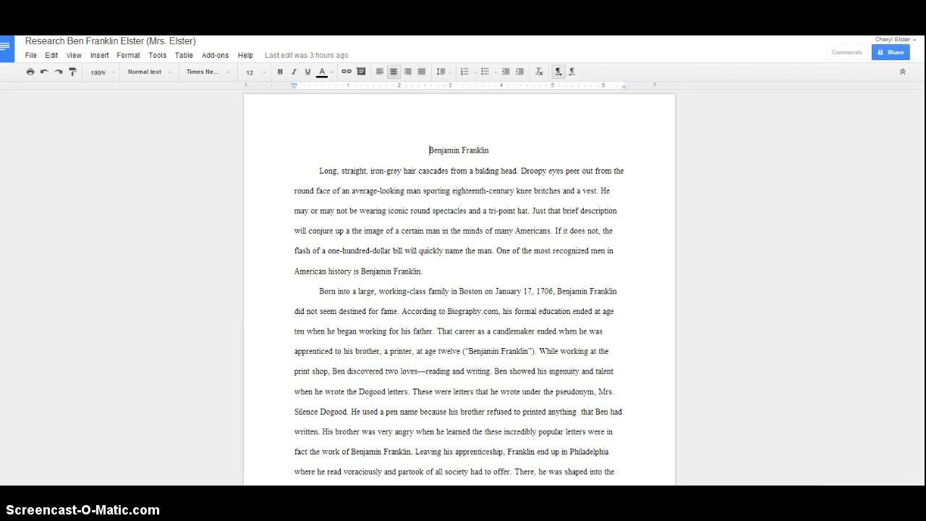
Insert a page break on a new line after the paper's final paragraph and paste the copied Works Cited onto the new page
scroll(459, 287, down, 20)
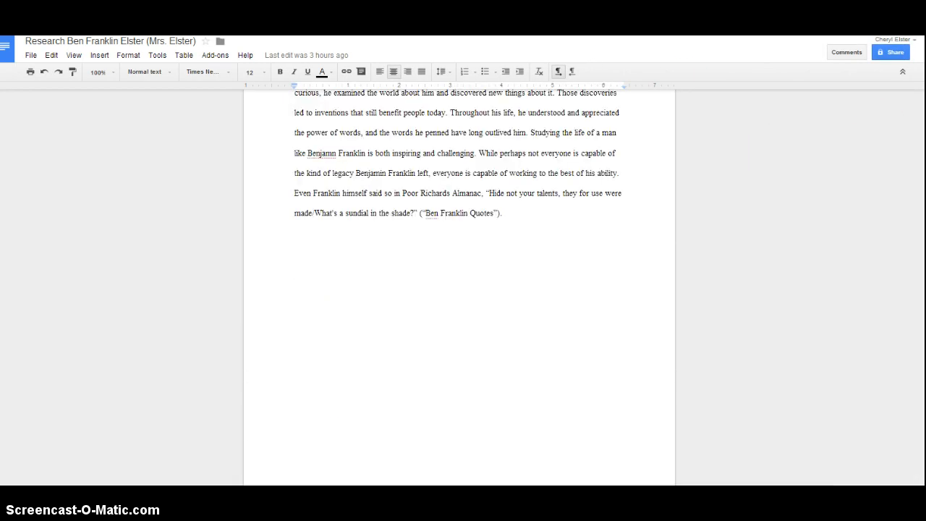
click(548, 215)
key(Return)
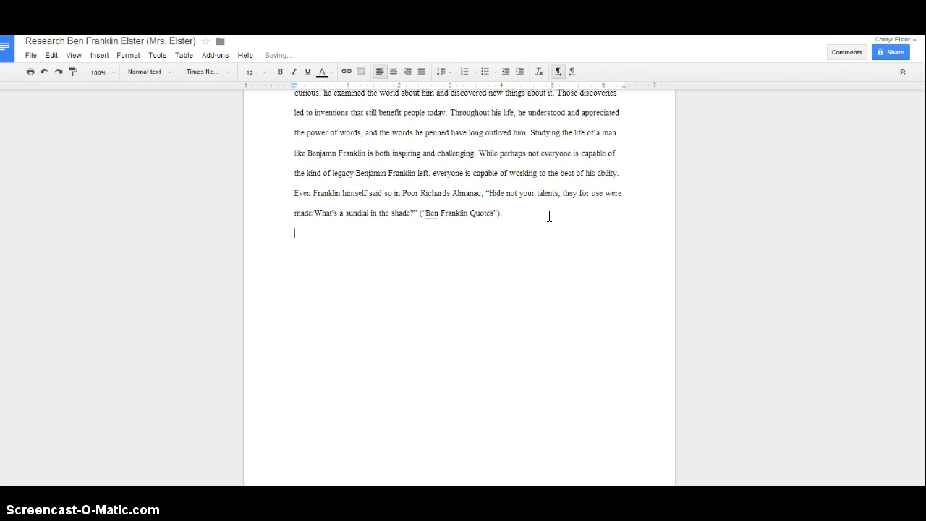
click(100, 55)
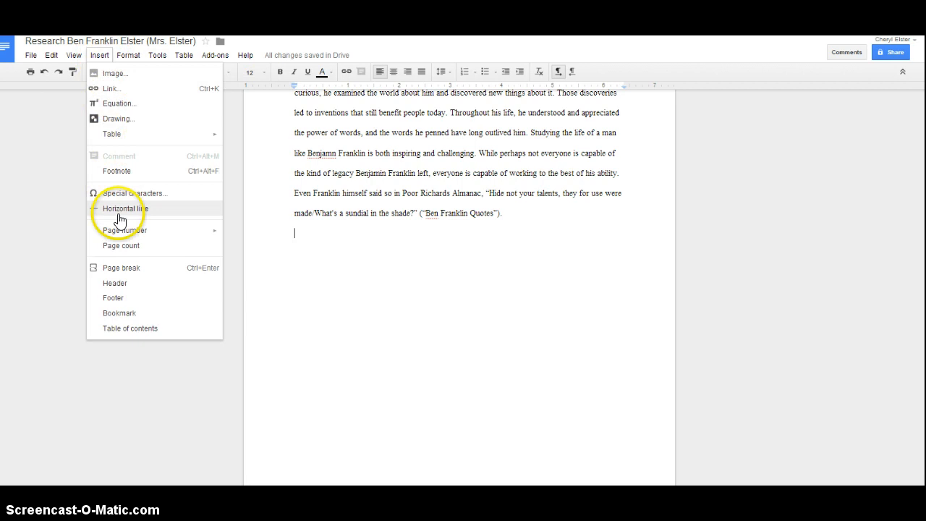
click(128, 275)
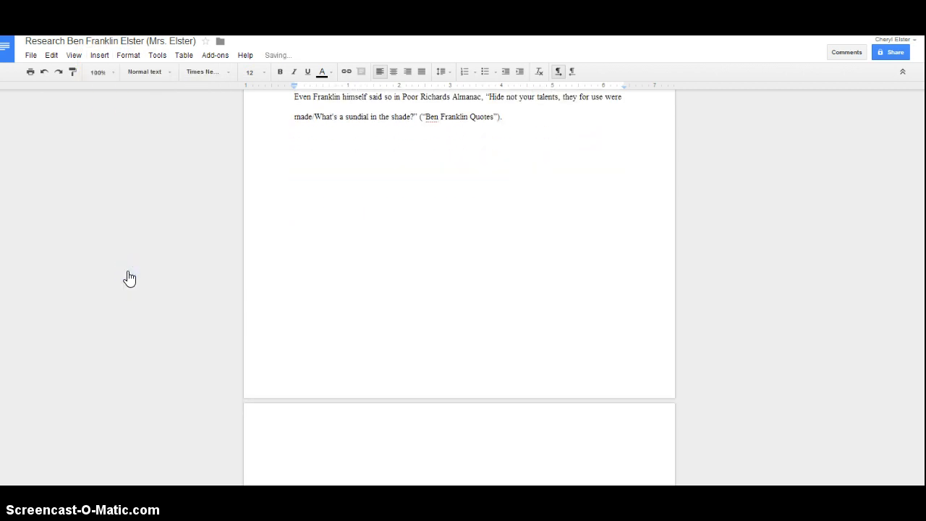
right_click(303, 451)
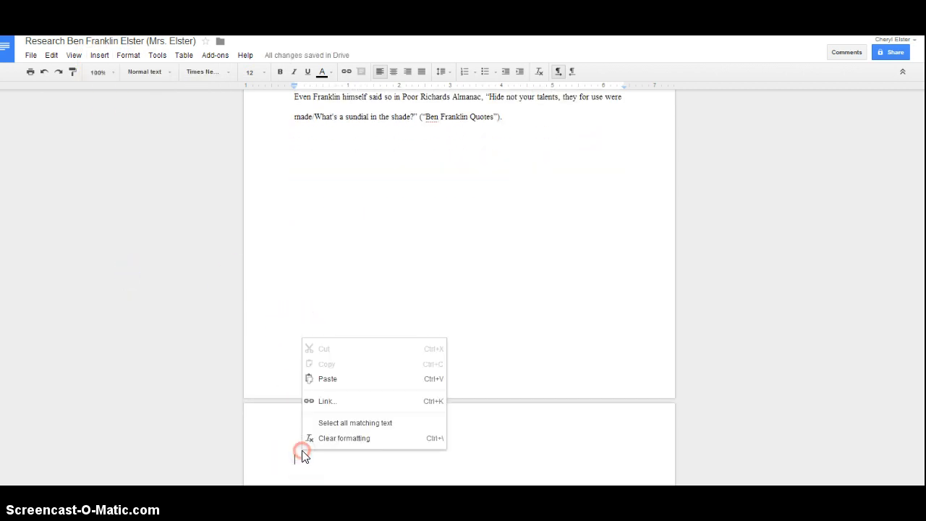
click(327, 381)
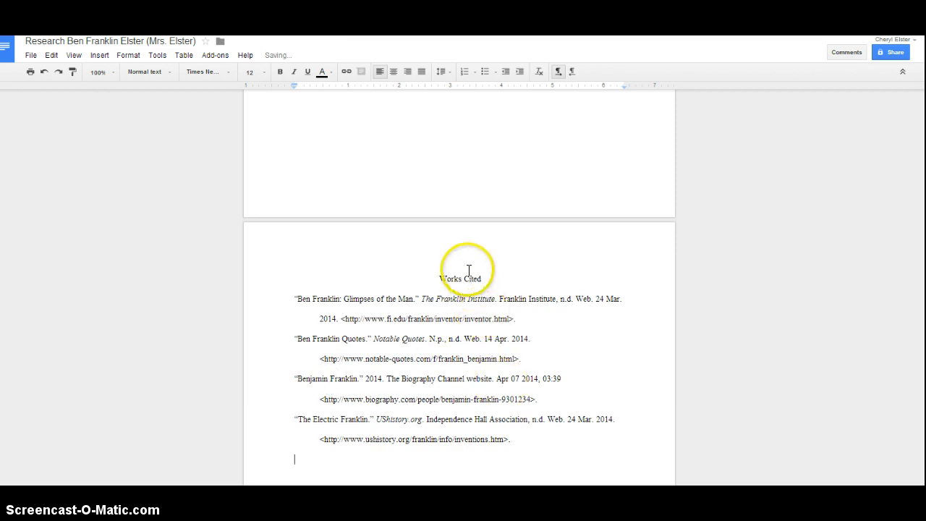